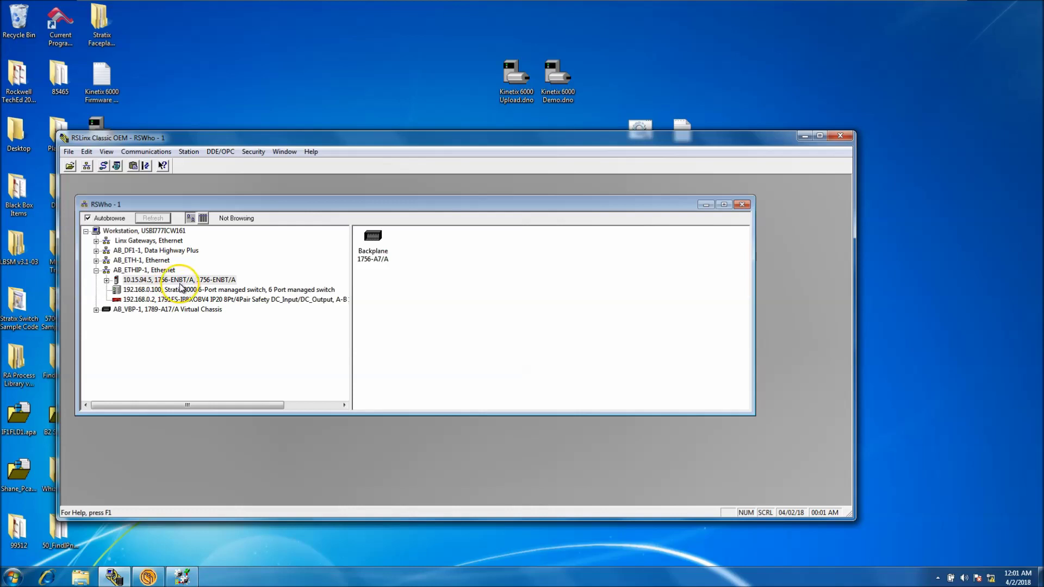
# Step: Check the firmware revision in the module configuration of the 1756-ENBT/A at 10.15.94.5, leaving the configuration unchanged
pyautogui.click(194, 280)
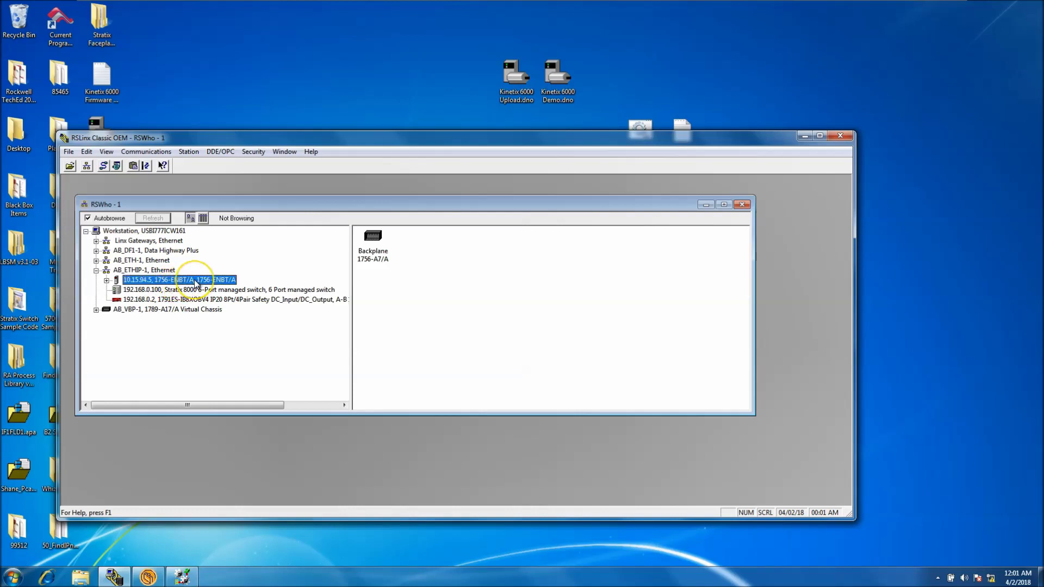
pyautogui.rightClick(195, 283)
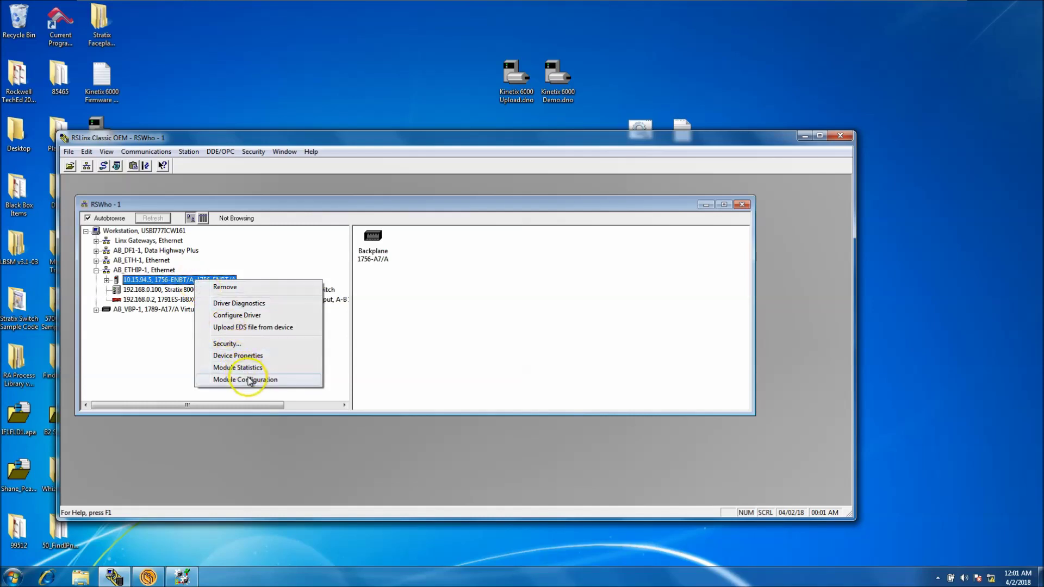
pyautogui.click(249, 379)
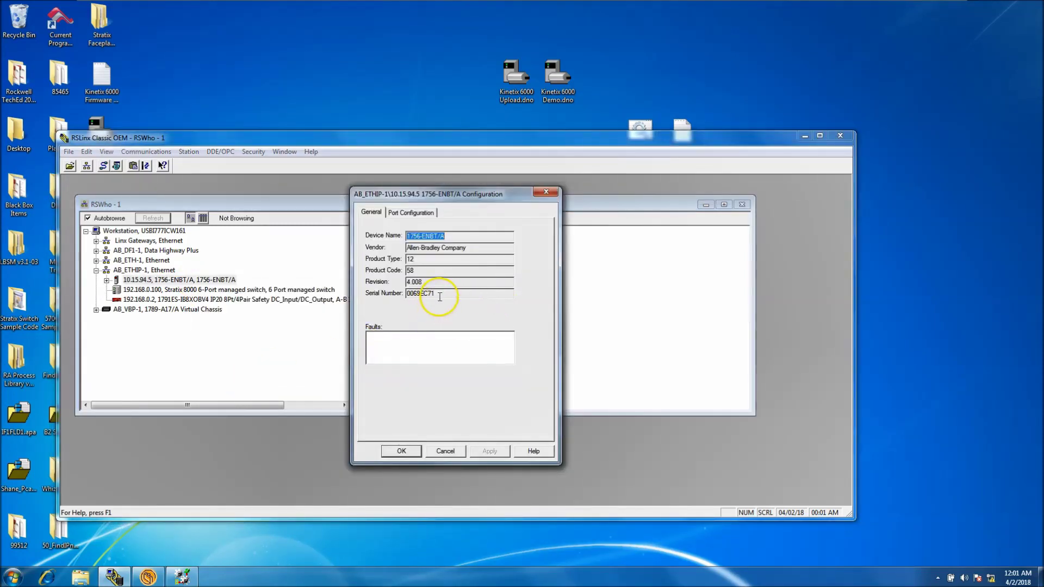
pyautogui.moveTo(423, 282); pyautogui.dragTo(406, 283)
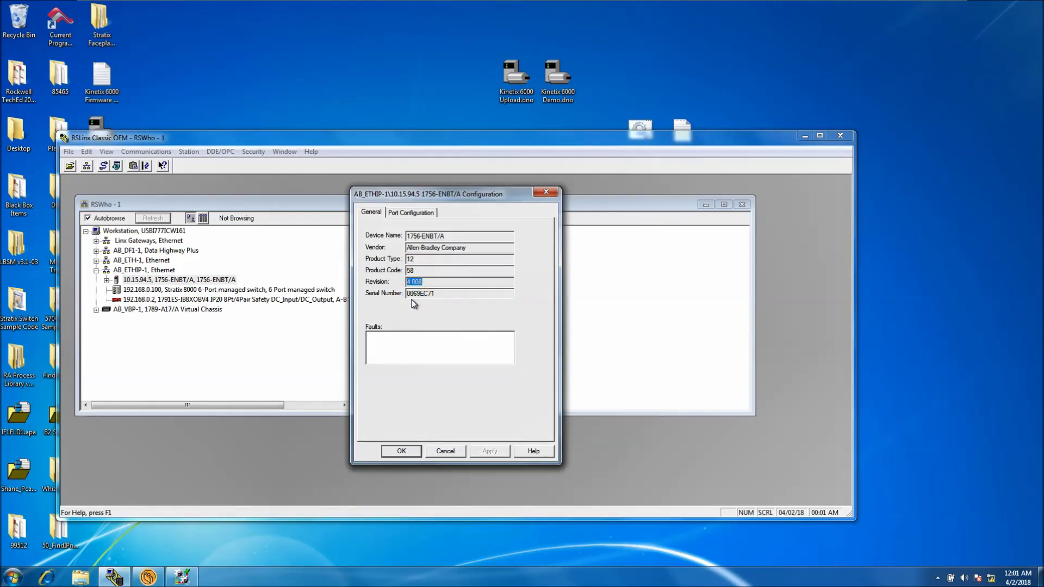
pyautogui.click(468, 326)
pyautogui.click(447, 451)
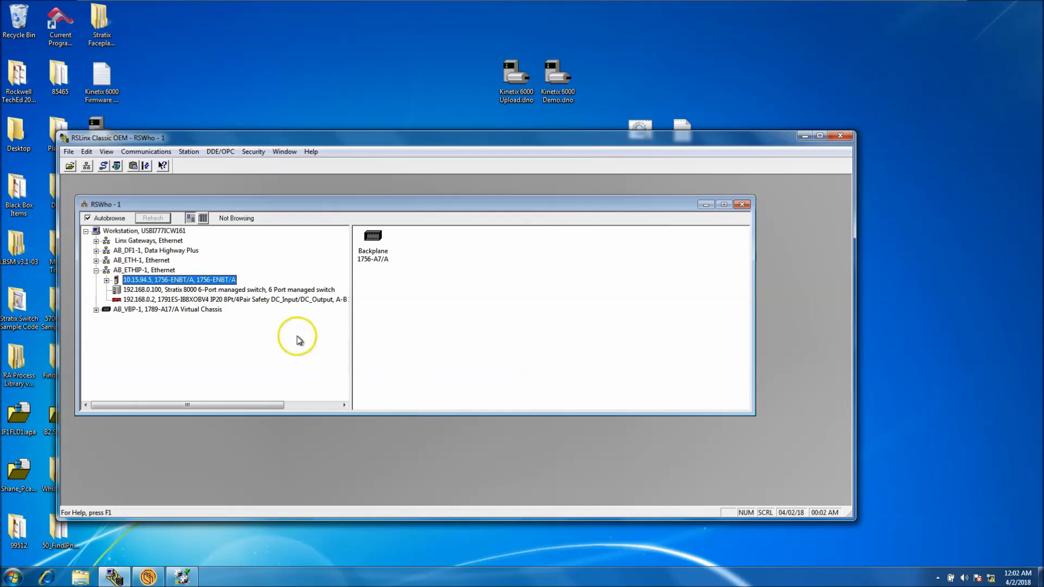
# Step: Review the general device information of the 1756-ENBT/A at 10.15.94.5 once more in its module configuration, then close it without changes
pyautogui.rightClick(210, 285)
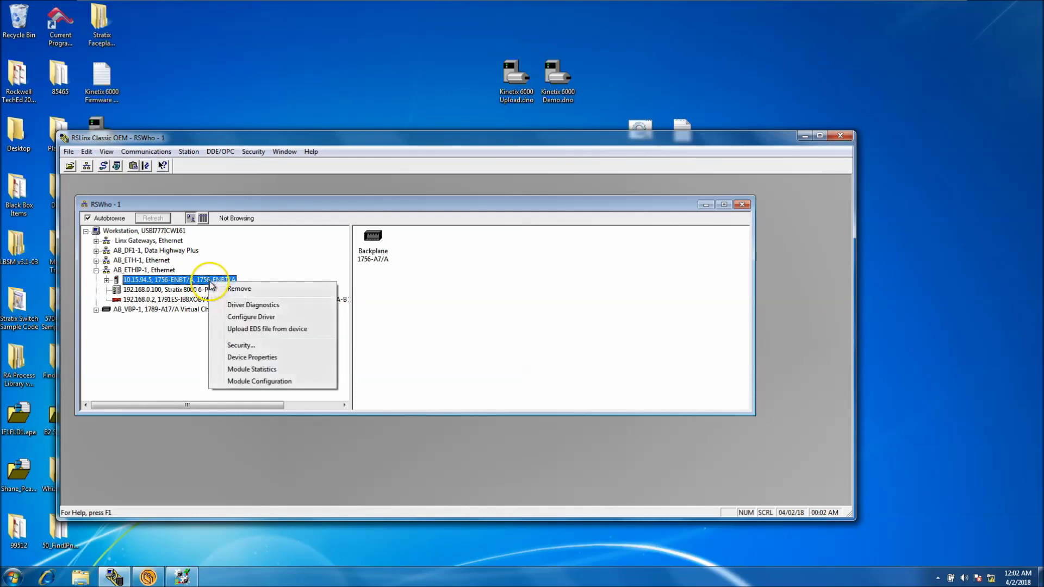
pyautogui.click(275, 380)
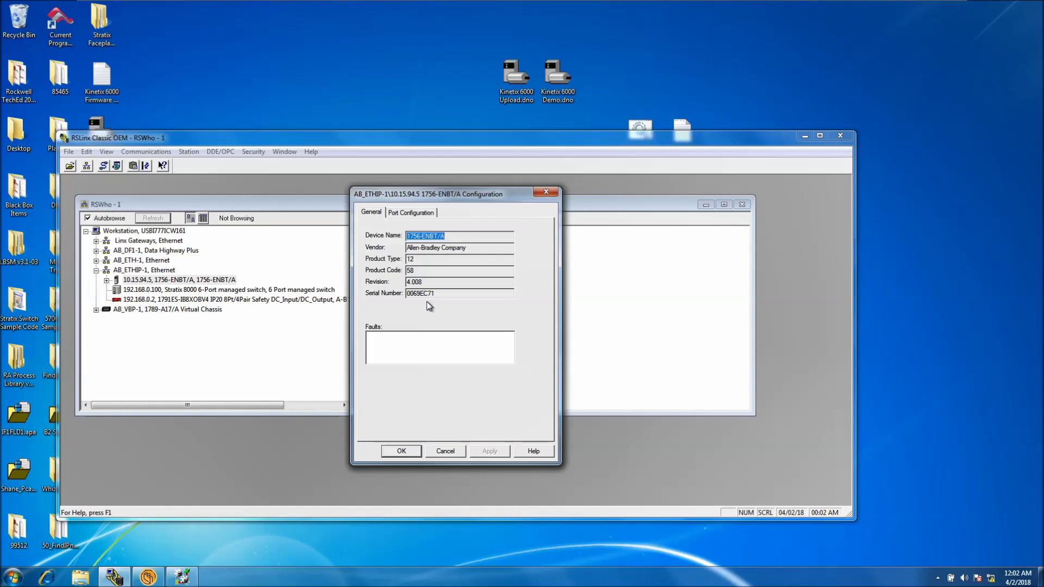
pyautogui.click(446, 267)
pyautogui.click(379, 213)
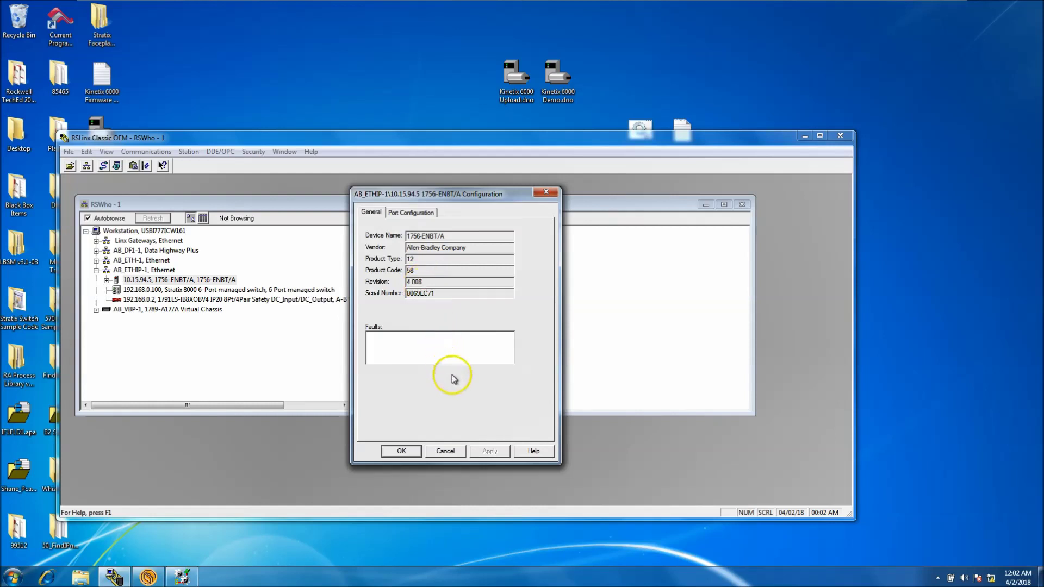
pyautogui.click(445, 452)
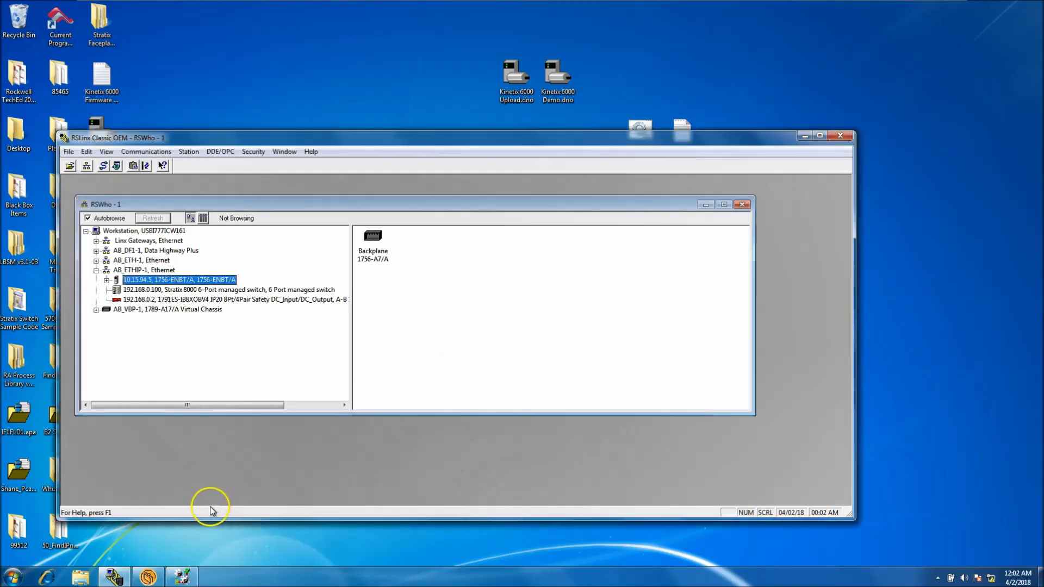
# Step: Launch ControlFLASH from the FLASH Programming Tools program group
pyautogui.click(19, 578)
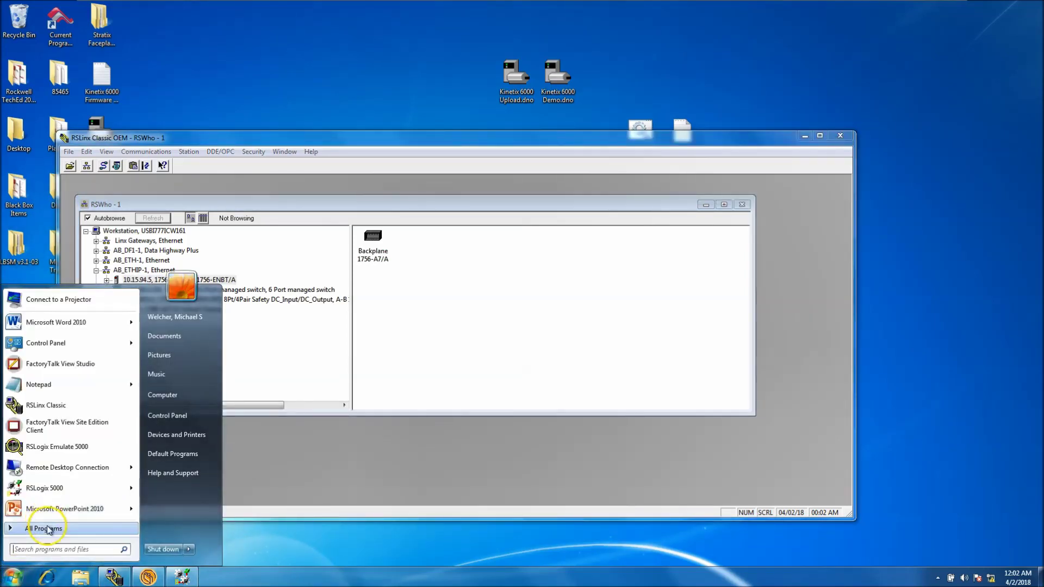
pyautogui.click(41, 529)
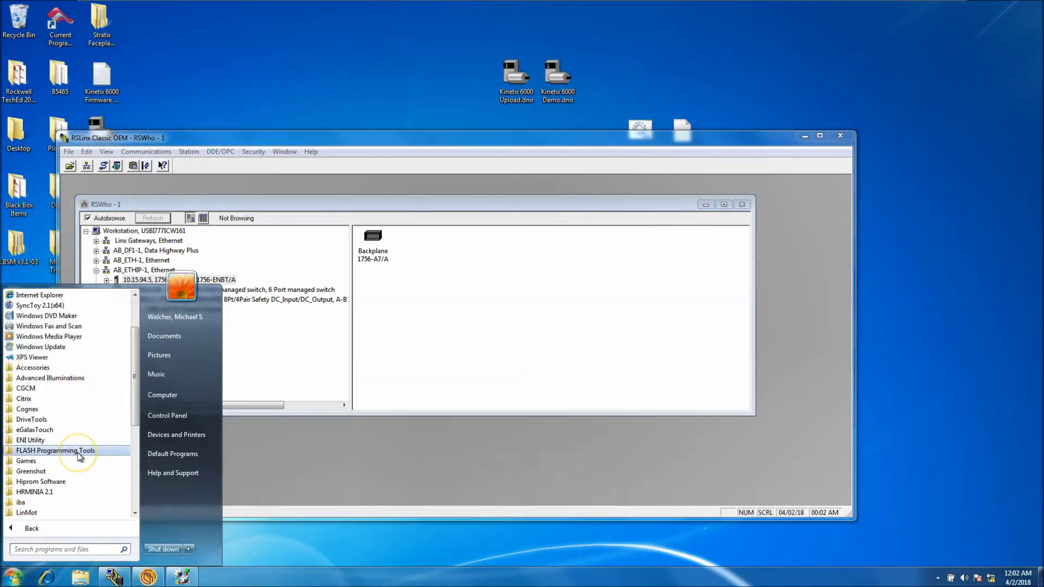
pyautogui.click(79, 452)
pyautogui.click(68, 470)
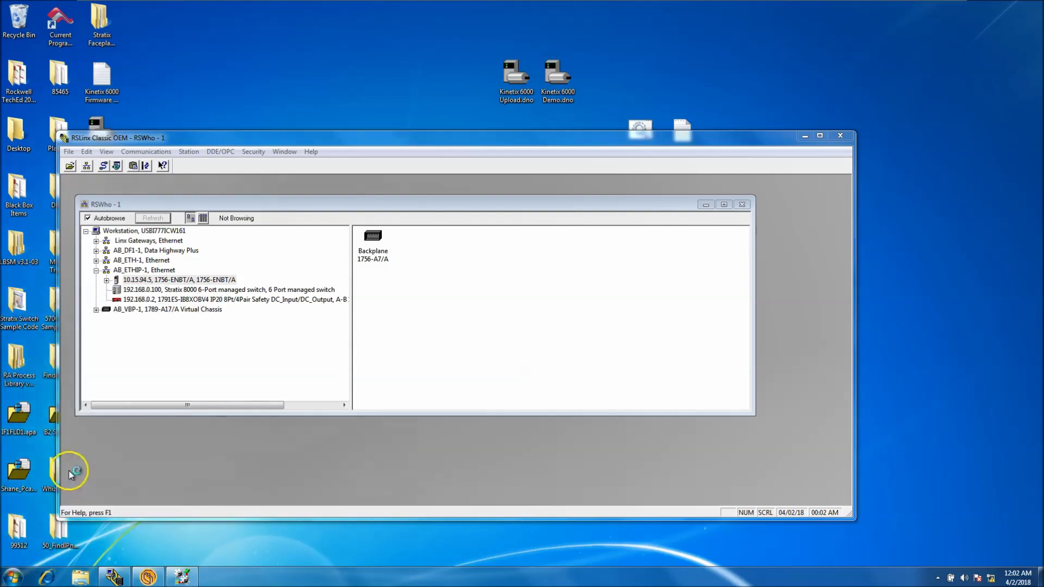
pyautogui.click(489, 304)
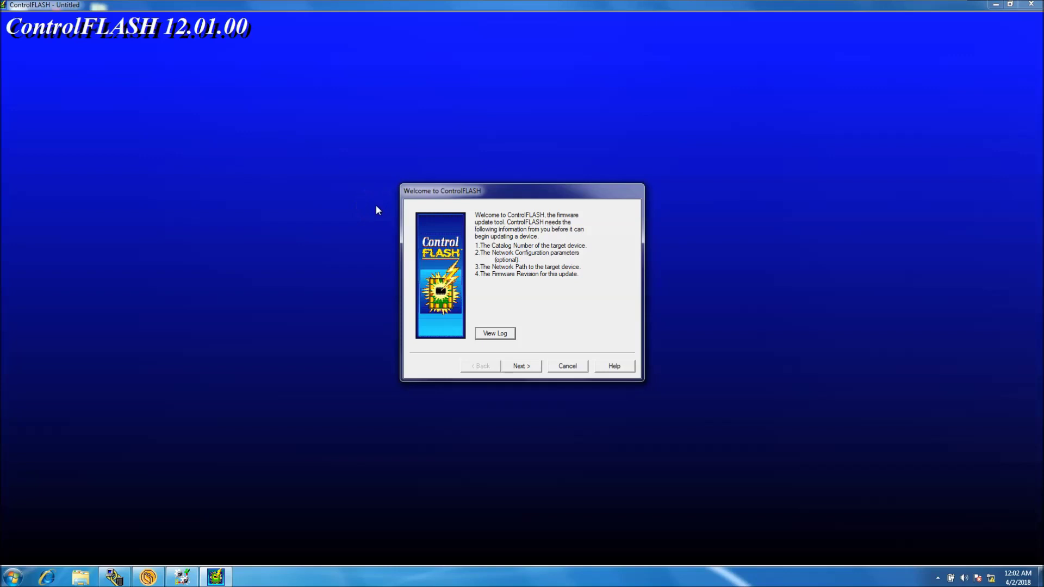
# Step: Start the firmware update wizard and choose 1756-ENBT as the target device's catalog number
pyautogui.click(521, 366)
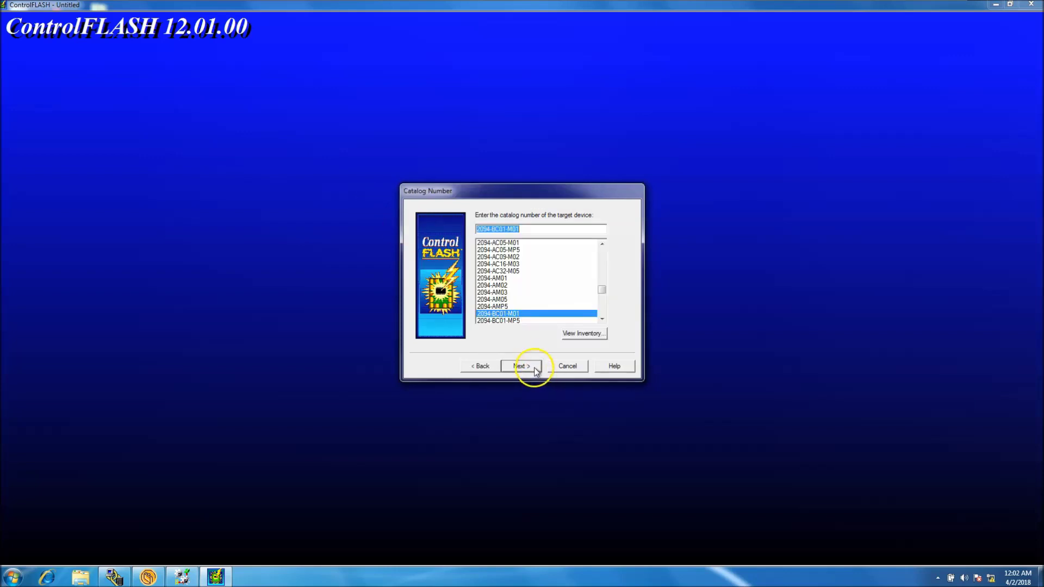
pyautogui.moveTo(604, 294); pyautogui.dragTo(603, 266)
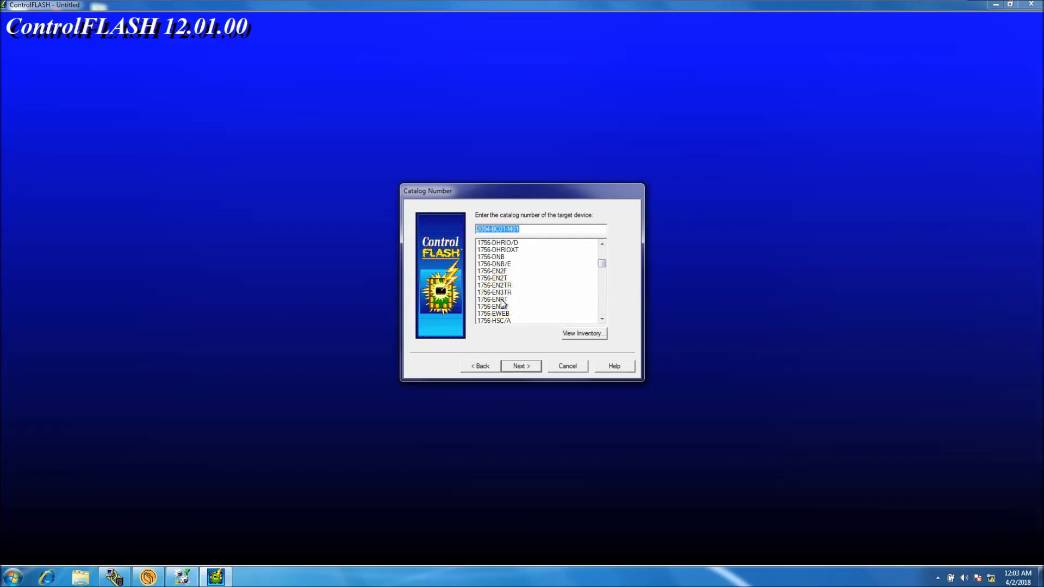
pyautogui.click(502, 301)
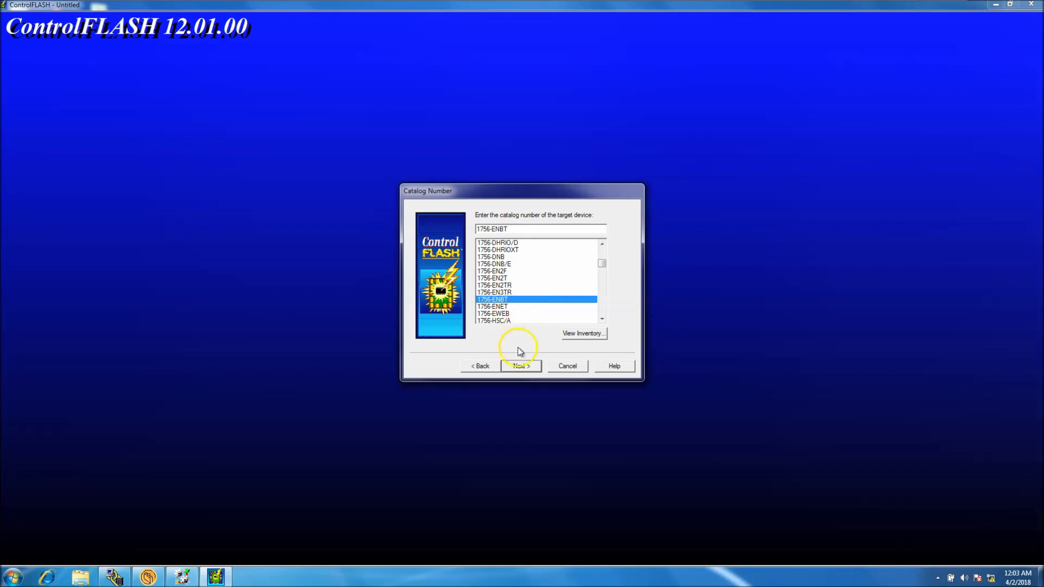
pyautogui.click(521, 362)
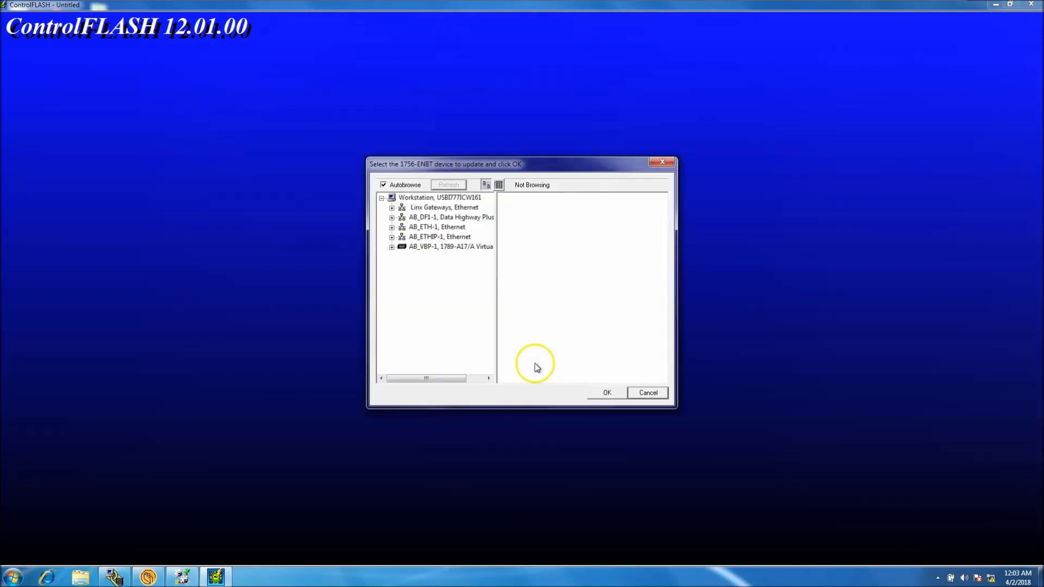
# Step: Select the 1756-ENBT/A at 10.15.94.5 under the AB_ETHIP-1 Ethernet driver as the device to update
pyautogui.click(393, 237)
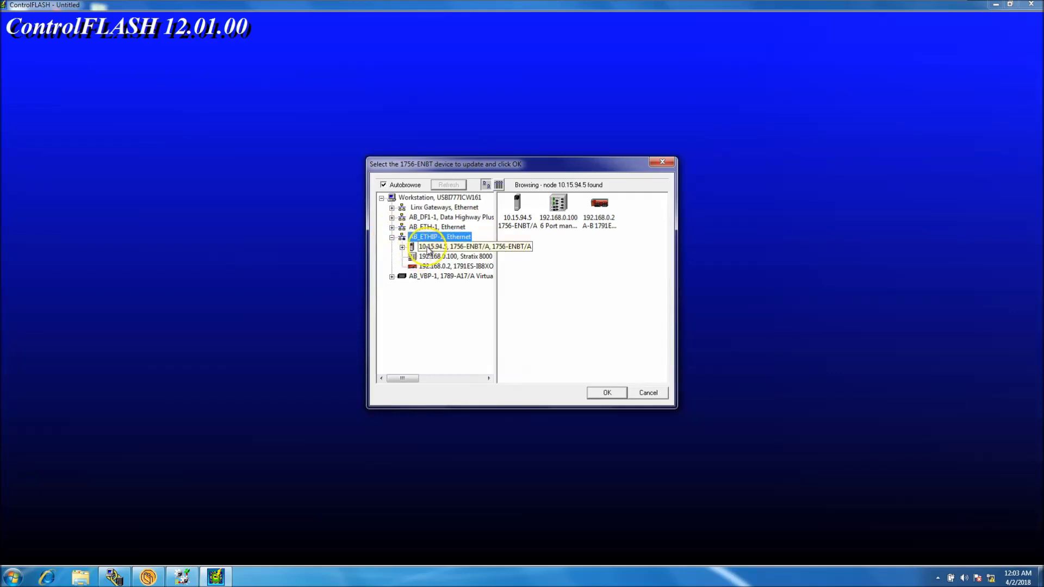
pyautogui.click(428, 249)
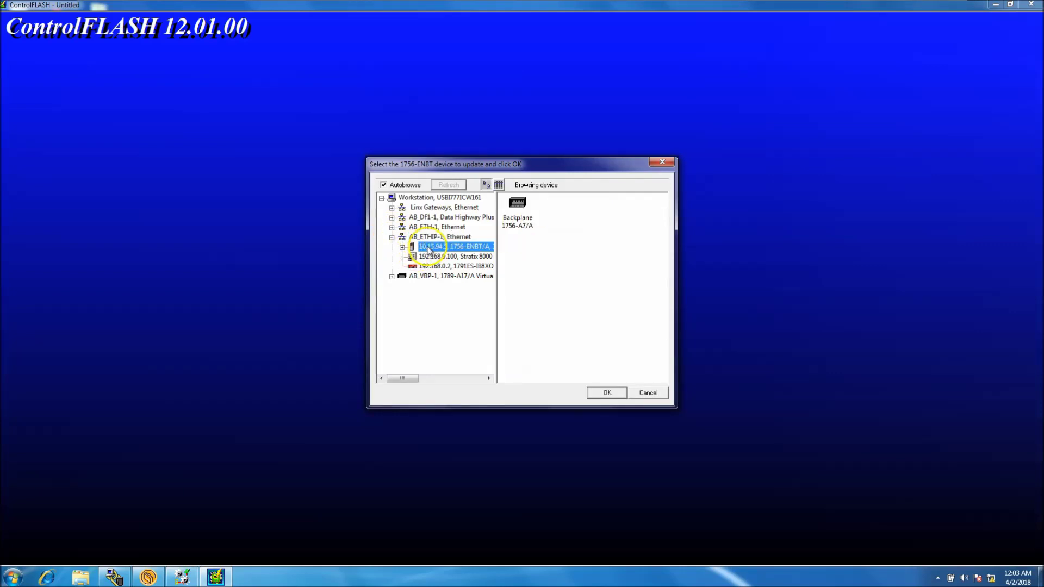
pyautogui.click(594, 393)
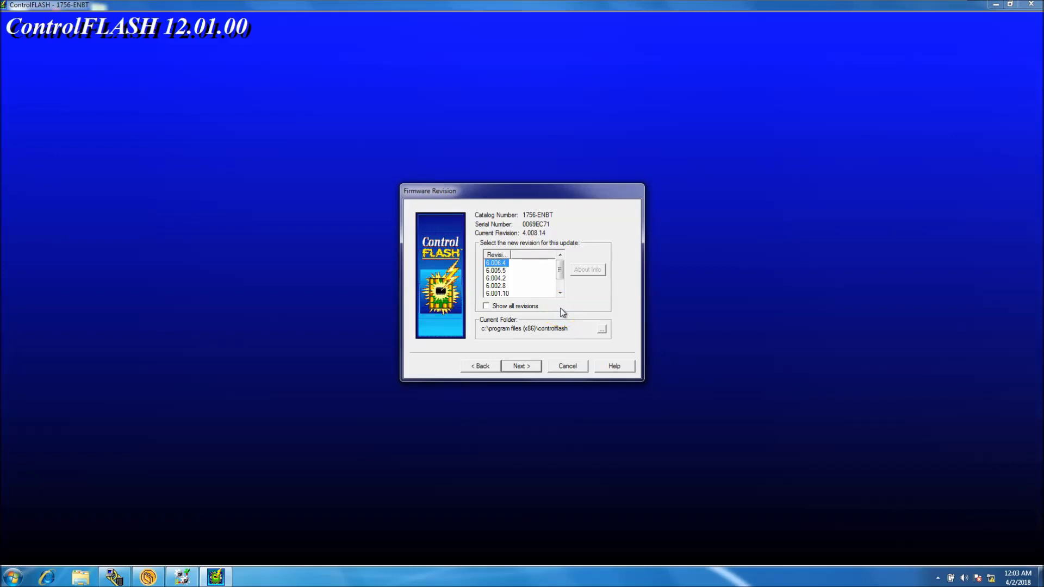
# Step: Look through the firmware revisions offered for the 1756-ENBT and enable showing all revisions
pyautogui.moveTo(560, 270); pyautogui.dragTo(561, 280)
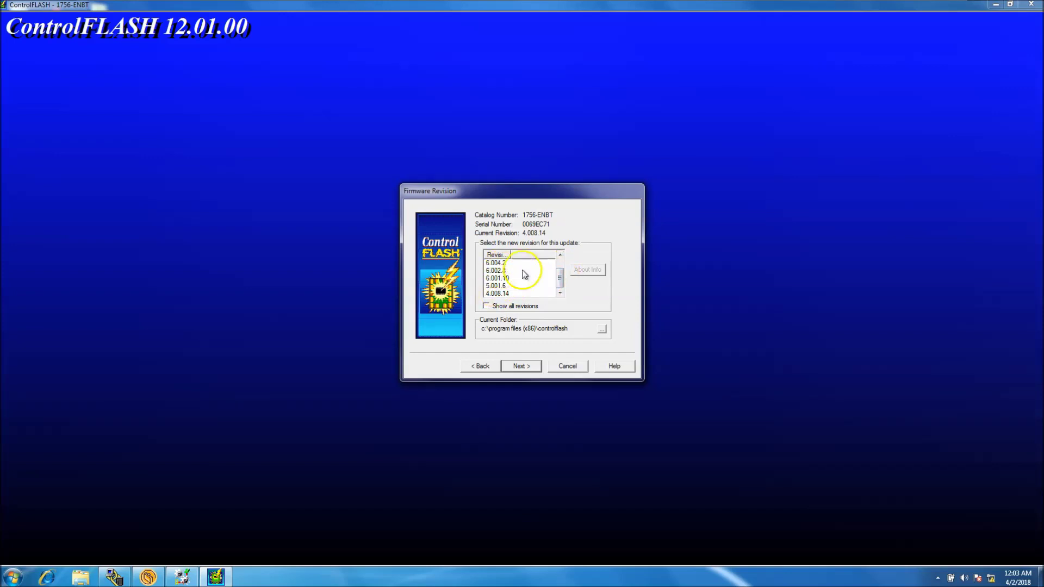
pyautogui.moveTo(560, 274); pyautogui.dragTo(560, 262)
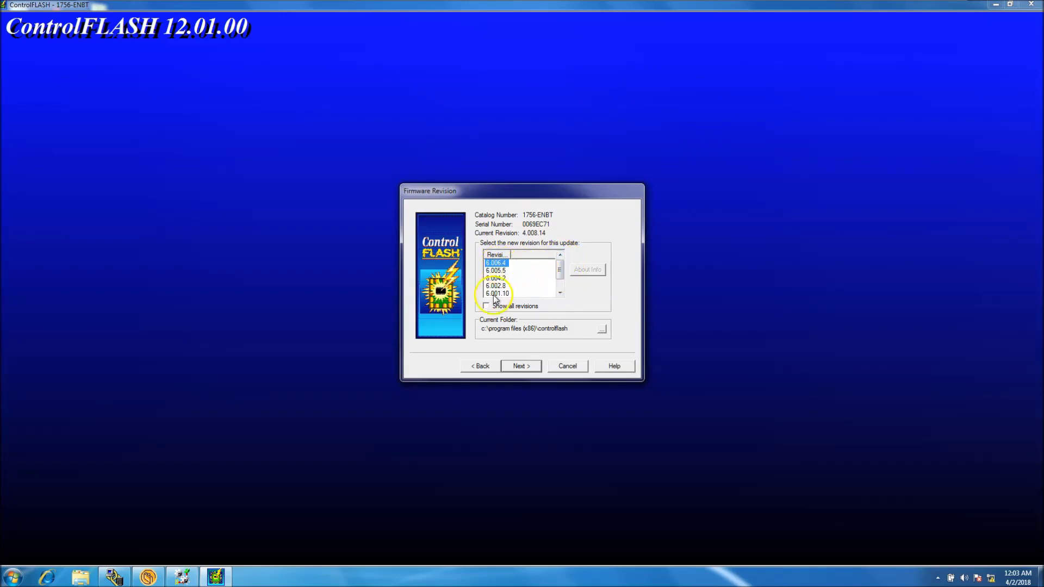
pyautogui.click(487, 305)
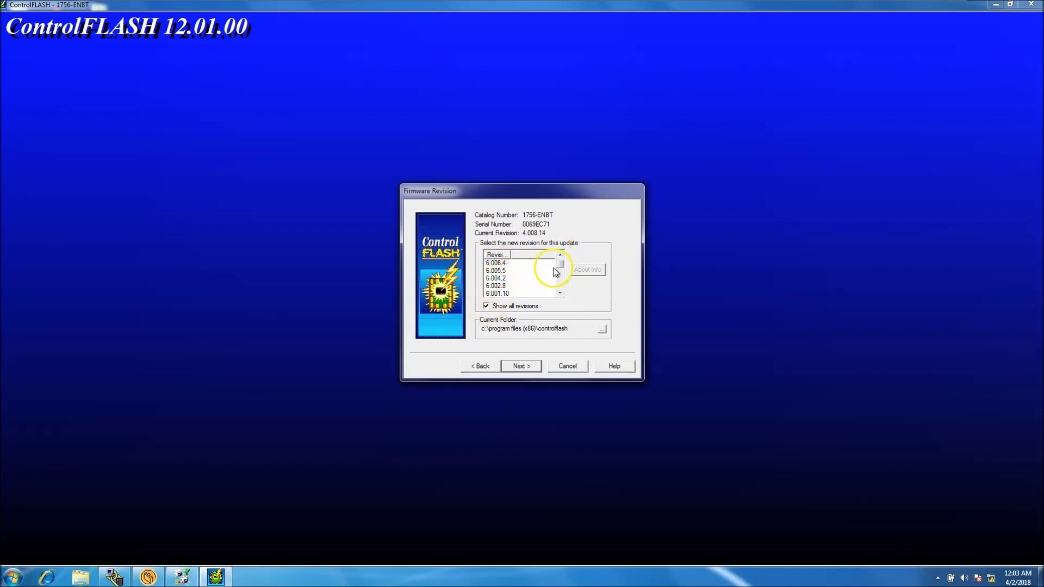
pyautogui.moveTo(554, 267)
pyautogui.mouseDown()
pyautogui.moveTo(559, 289)
pyautogui.moveTo(557, 262)
pyautogui.mouseUp()
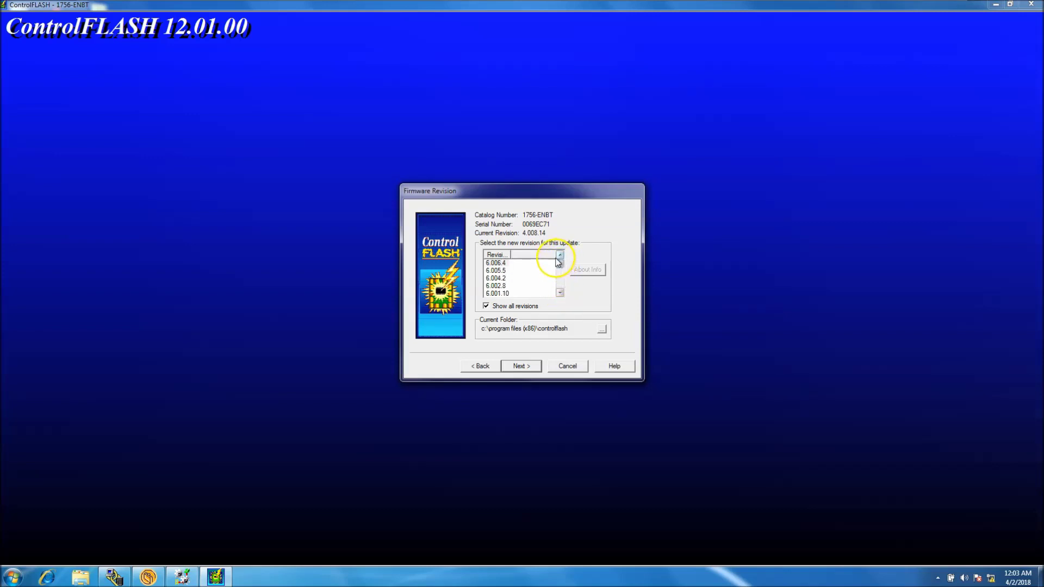
# Step: Accept firmware revision 6.006.4 for the 1756-ENBT and start updating the module
pyautogui.click(509, 367)
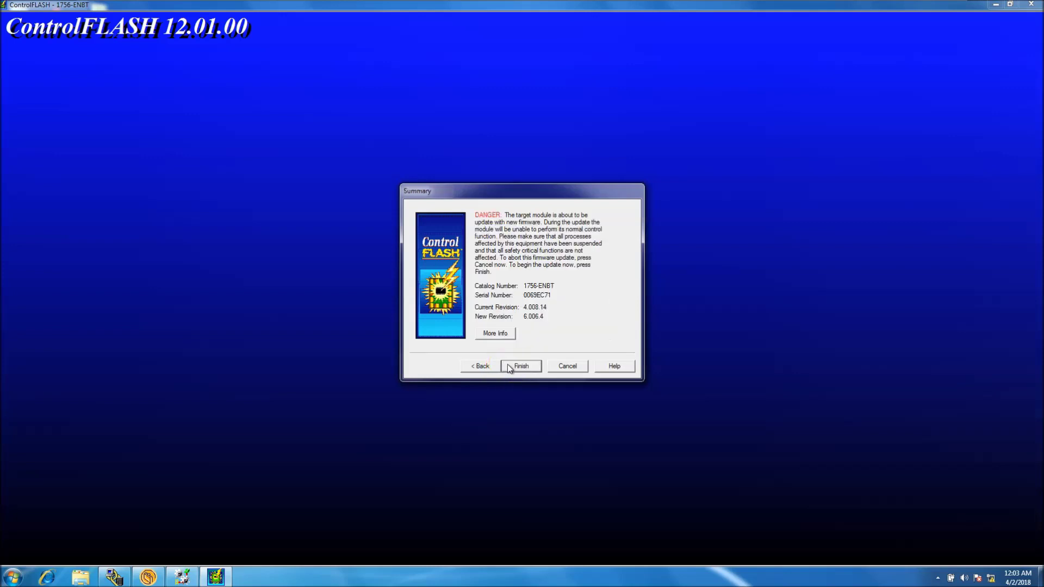
pyautogui.click(509, 366)
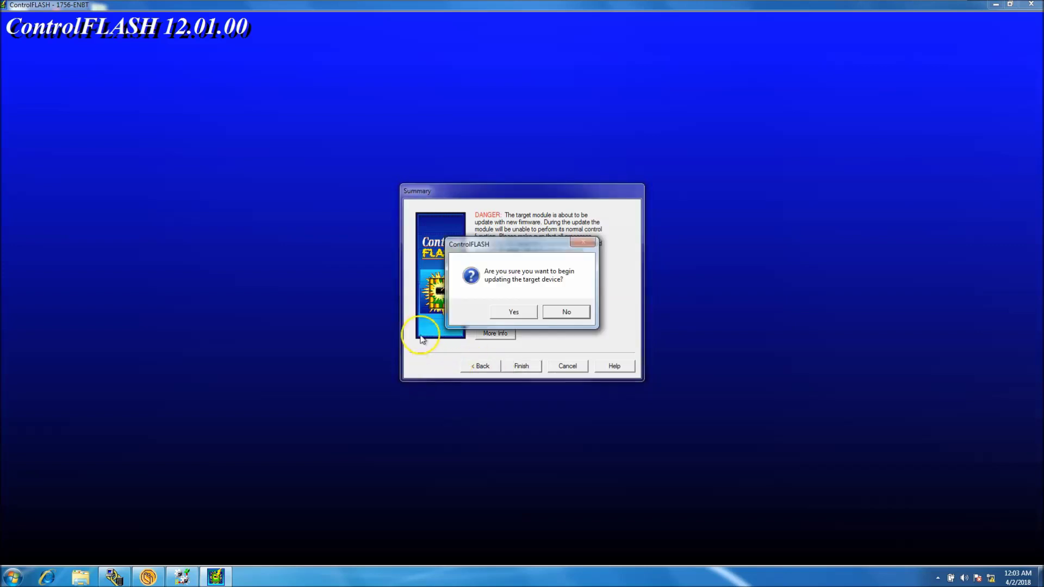
pyautogui.click(525, 311)
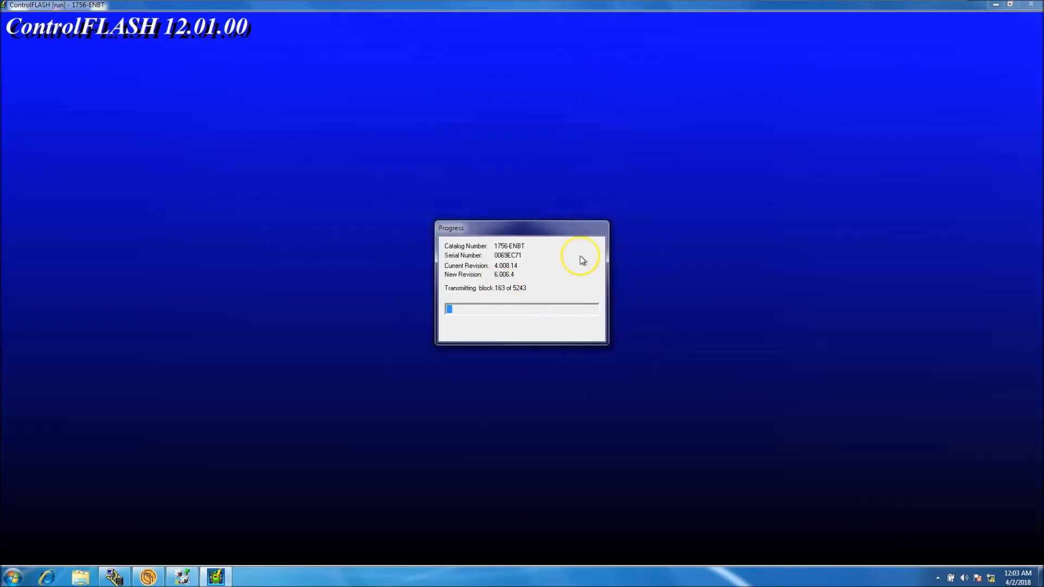